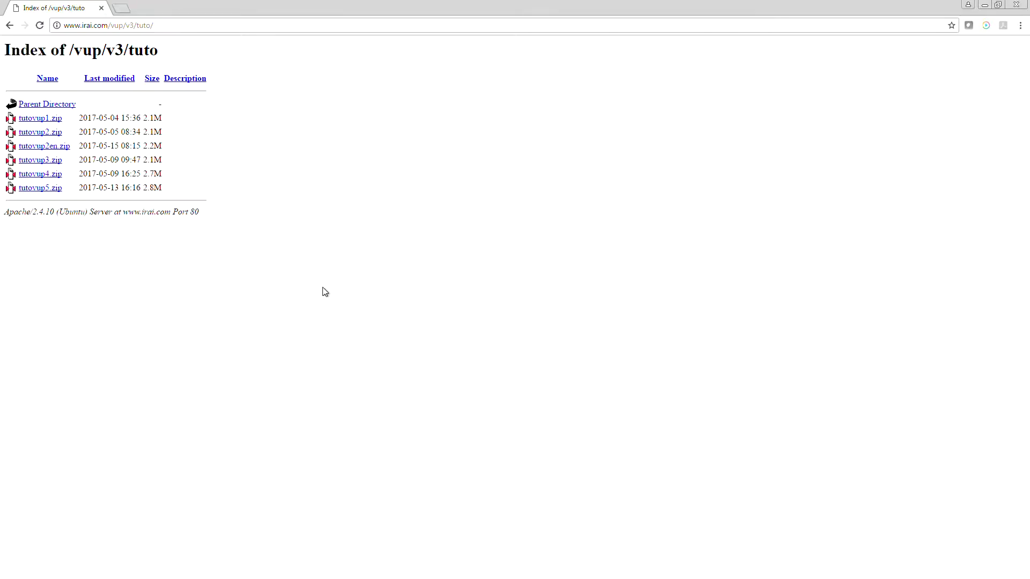
Step: Download and open the tutovup2en.zip tutorial archive from the irai.com index, then minimize Chrome
click(195, 25)
click(248, 26)
drag(209, 27, 65, 32)
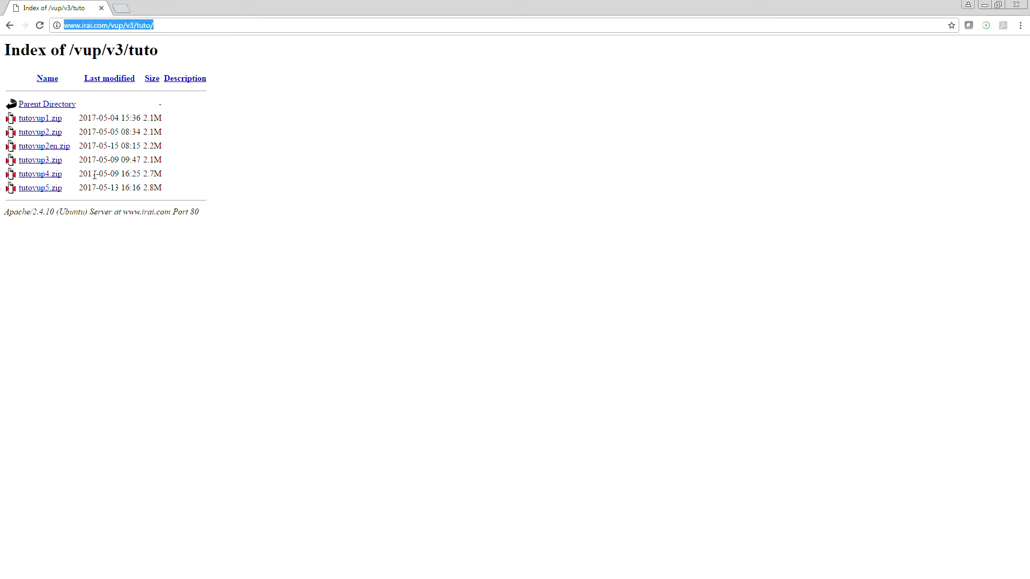
click(39, 149)
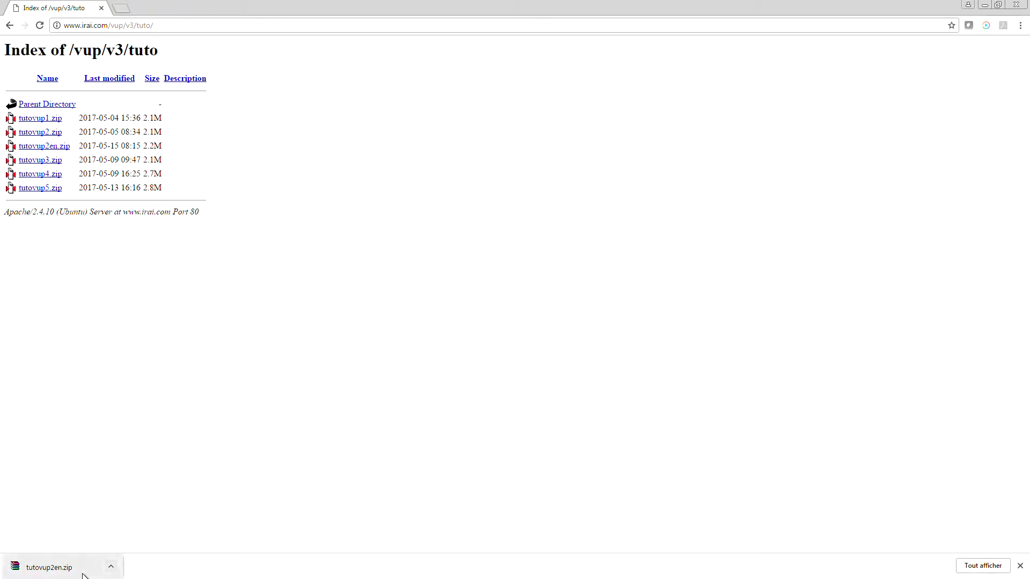
click(50, 569)
click(982, 6)
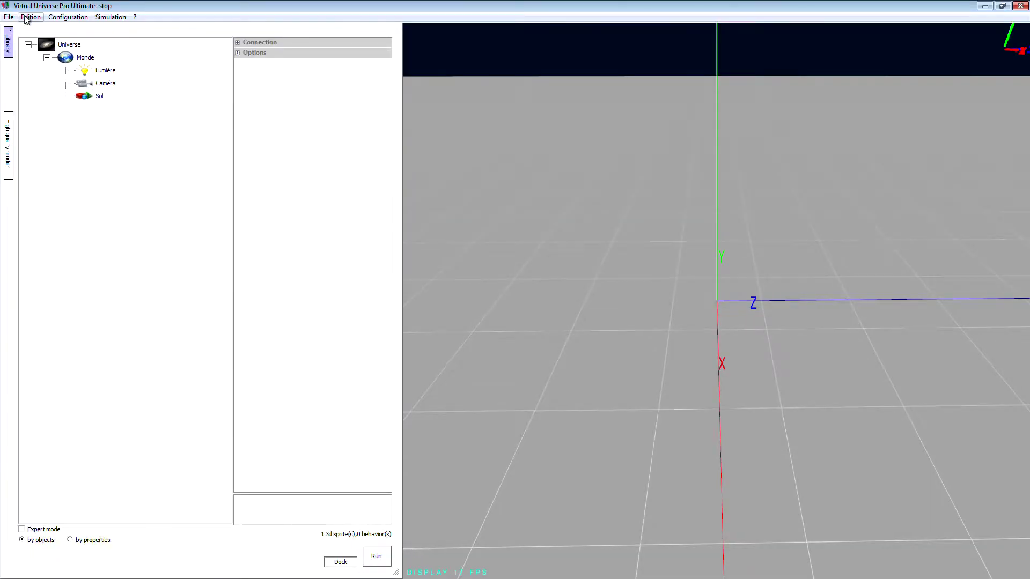
Step: Open the tutuvup3en.vu project in Virtual Universe Pro without saving the empty project
click(9, 17)
mouse_move(21, 42)
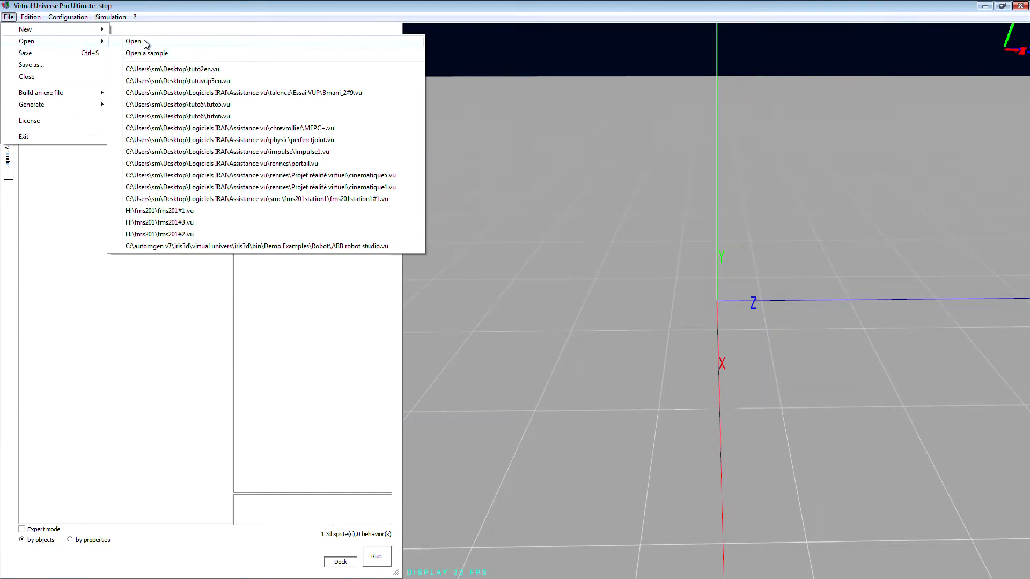
click(129, 40)
click(534, 330)
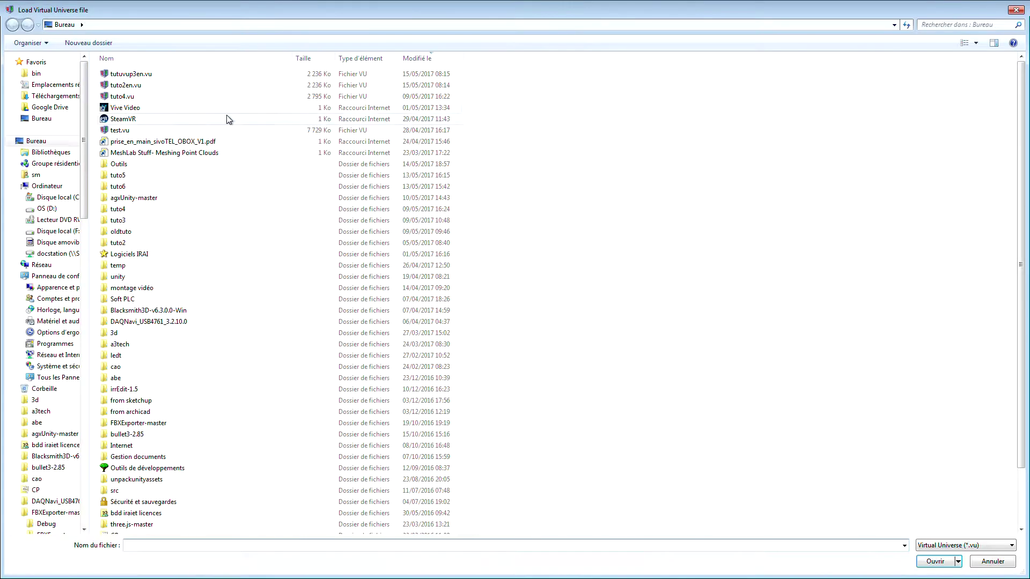
click(152, 78)
double_click(152, 79)
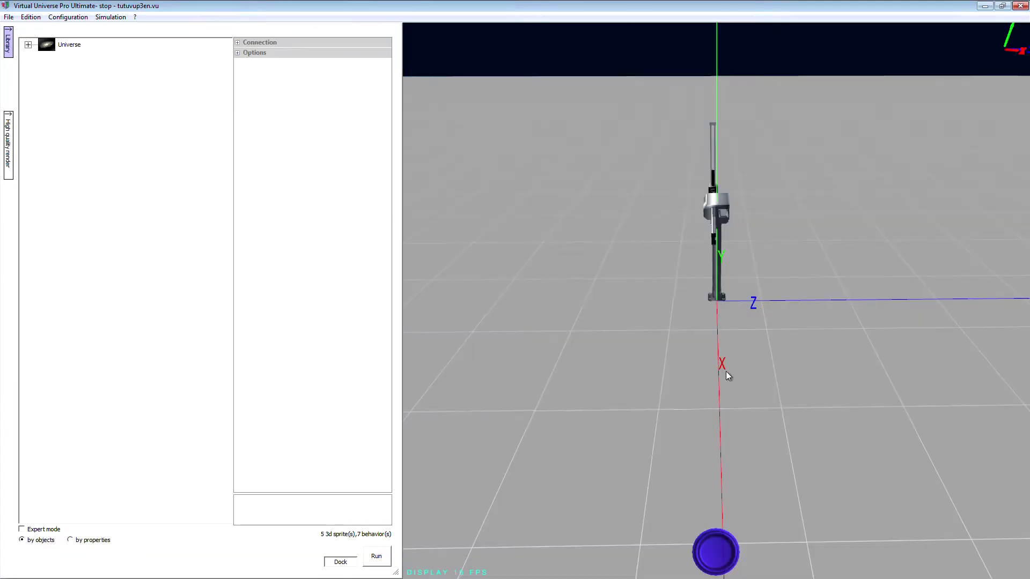
Step: Expand Universe, Monde, base, HMI, forearm and arm in the scene tree, and select arm
drag(812, 300, 858, 378)
click(28, 45)
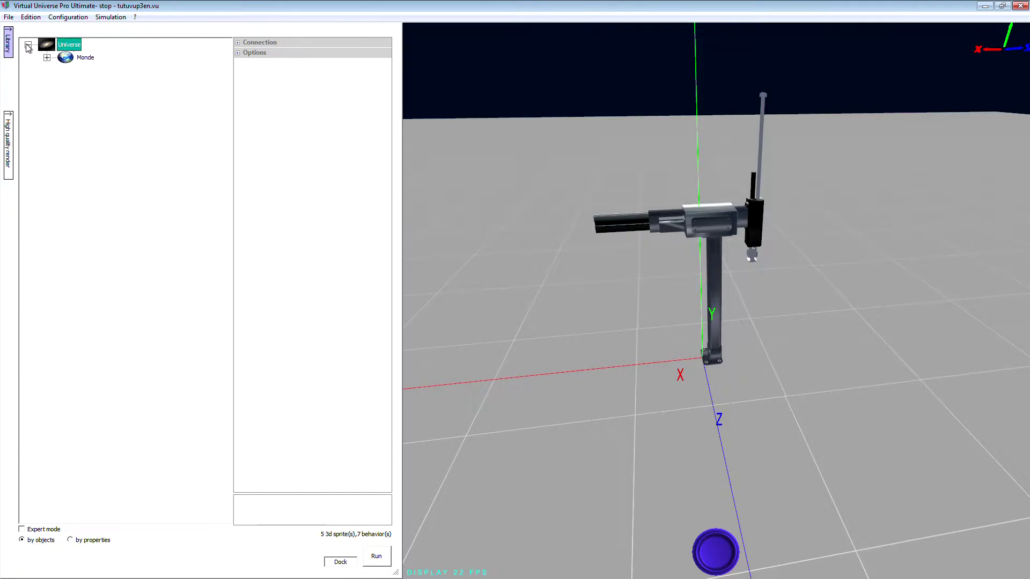
click(47, 58)
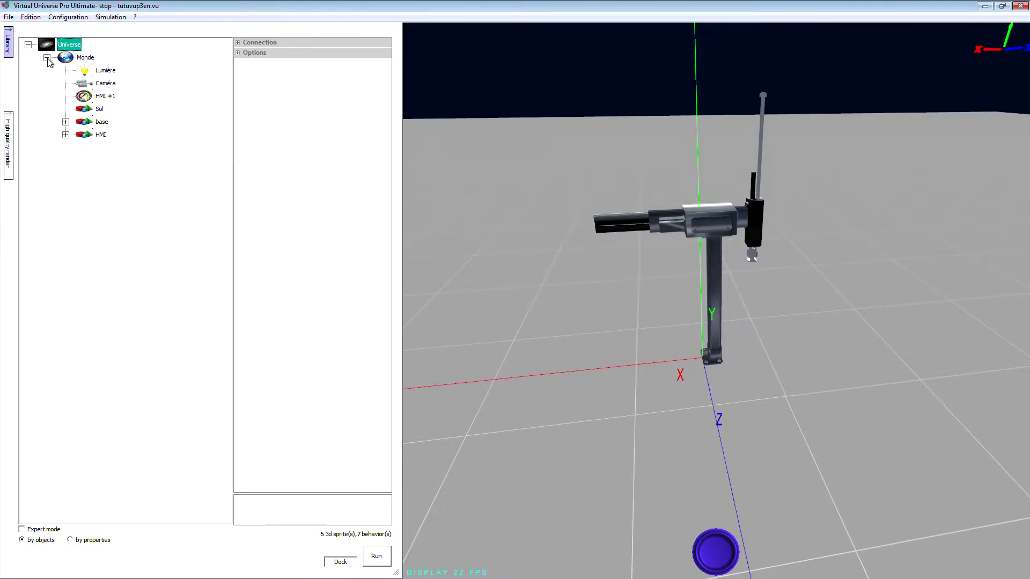
click(66, 122)
click(66, 148)
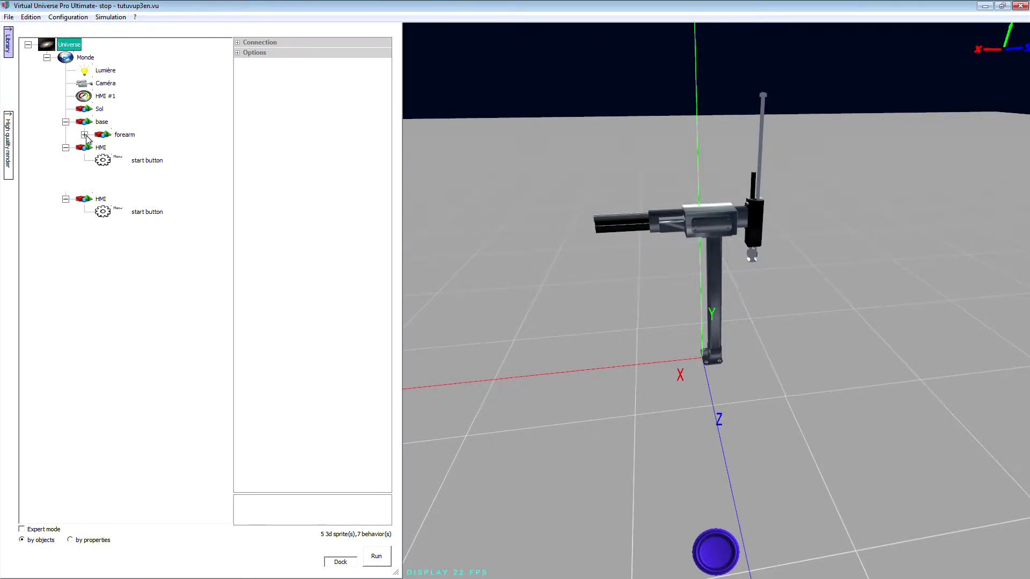
click(85, 135)
click(103, 148)
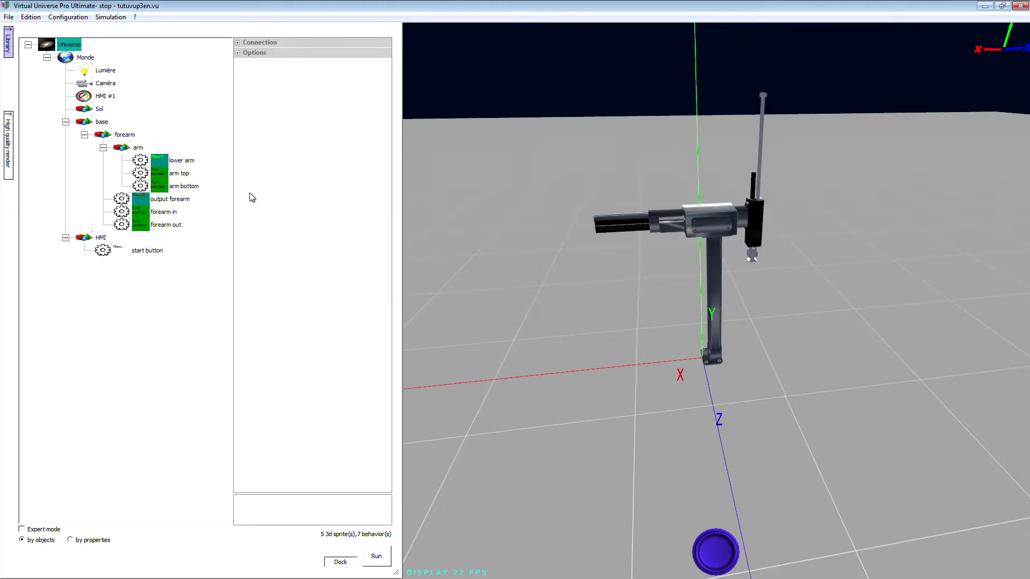
click(139, 153)
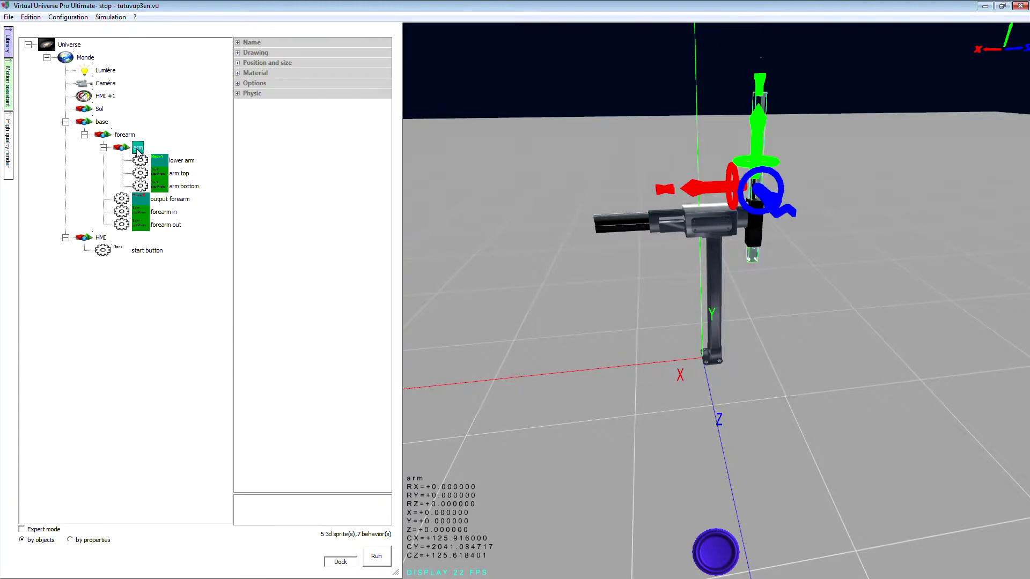
right_click(138, 153)
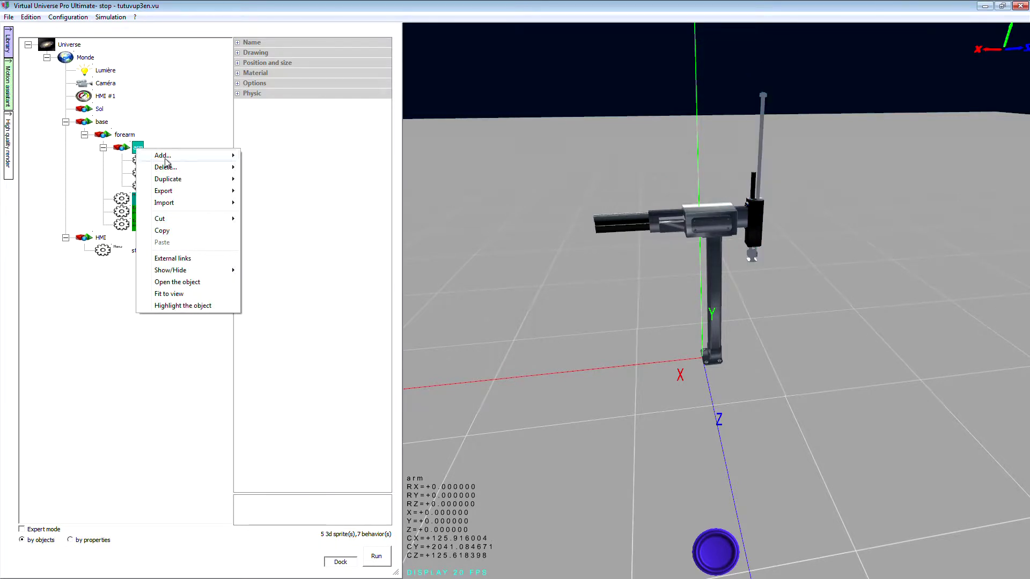
Step: Add a Resource Displacement 'Attach colliding objects' behavior to arm, creating Behavior #8
mouse_move(169, 155)
click(269, 203)
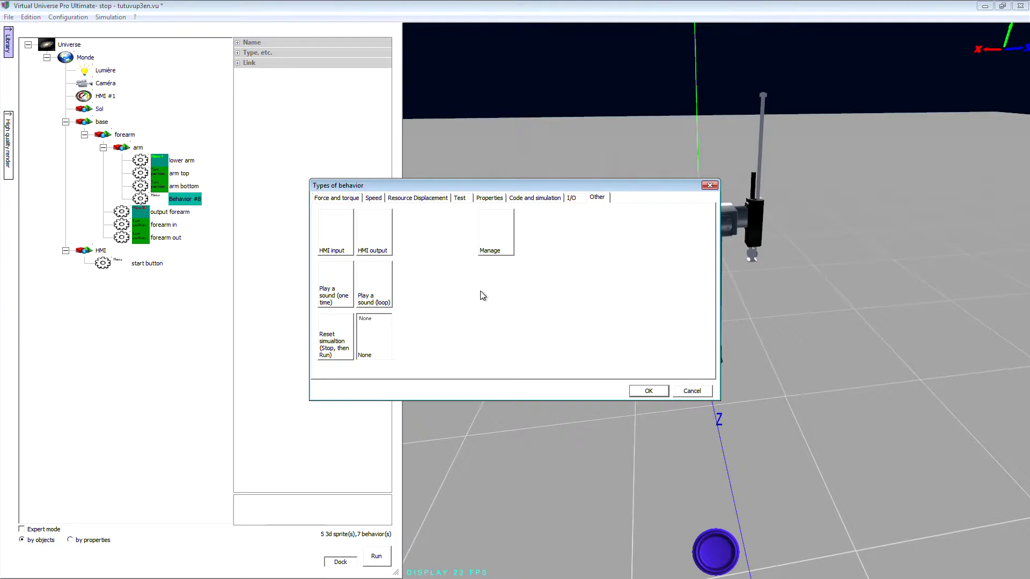
click(413, 198)
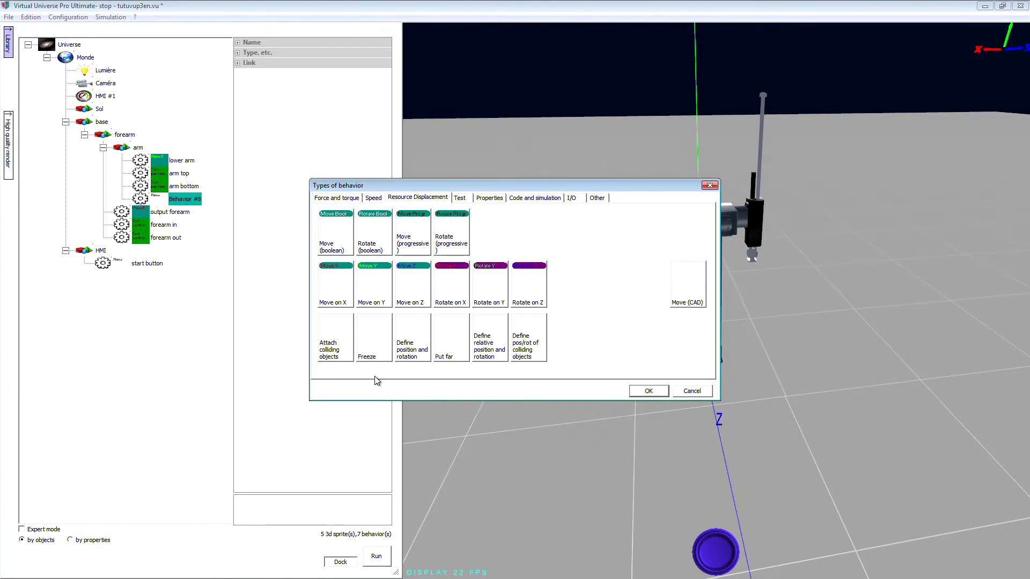
click(329, 352)
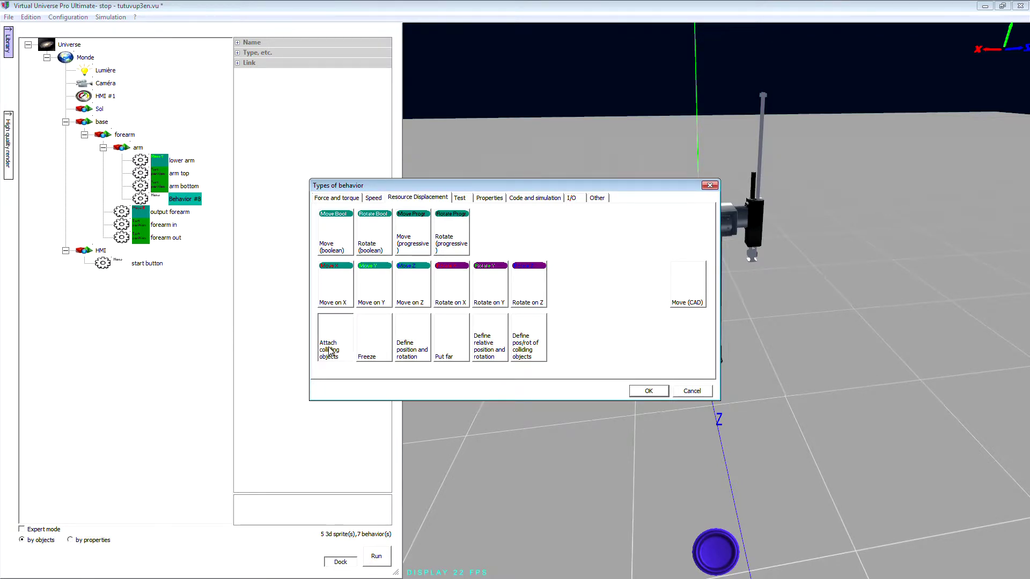
click(648, 391)
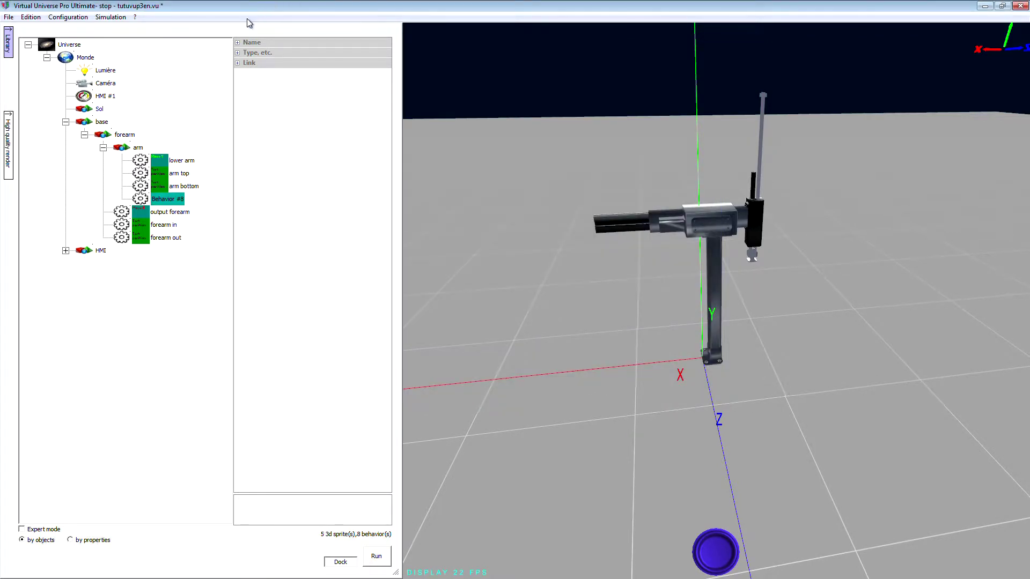
click(237, 42)
Step: Rename the arm's new behavior to 'attach' and review its Type settings
click(303, 52)
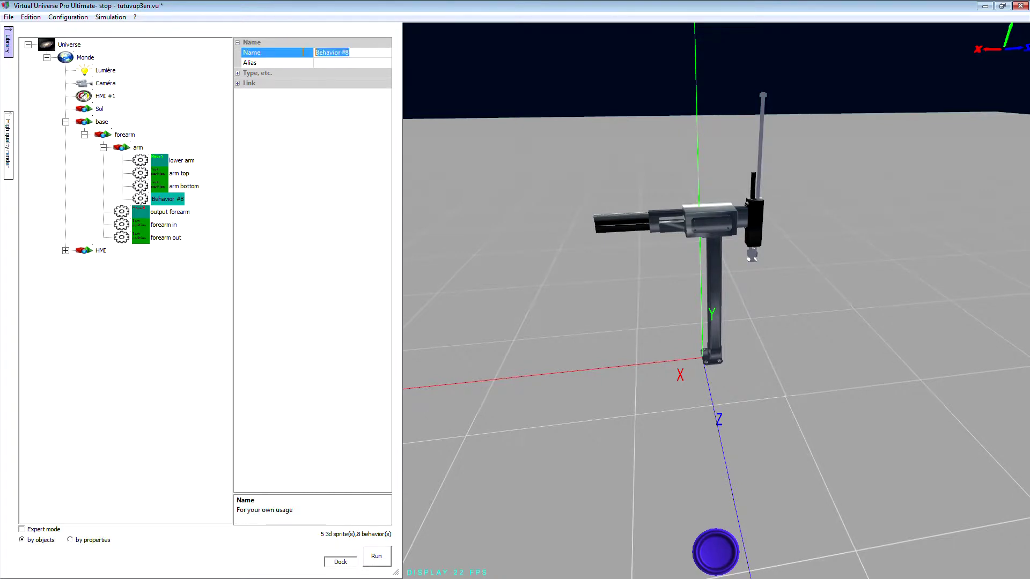
click(360, 53)
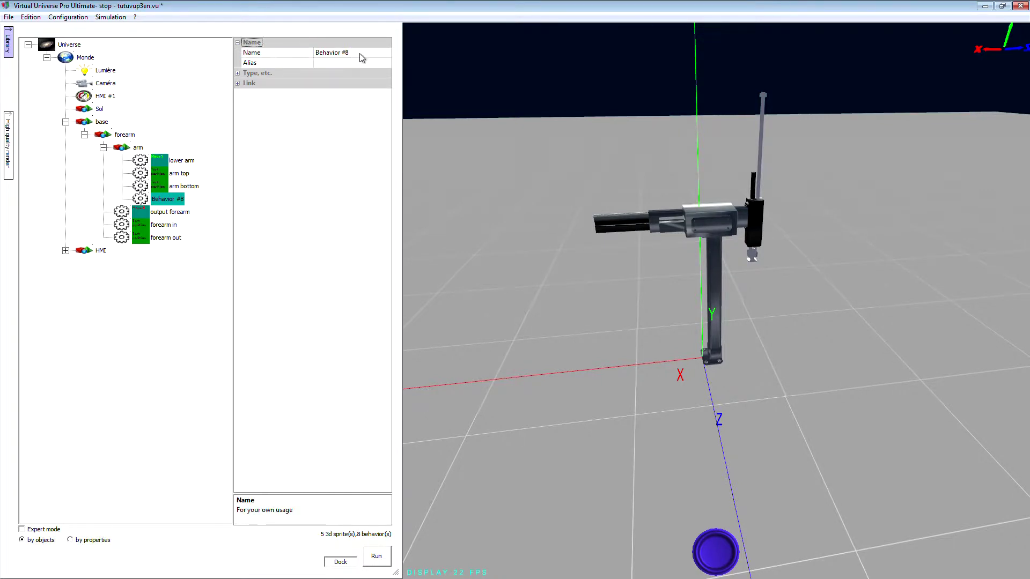
key(ctrl+a)
text(atta)
key(Return)
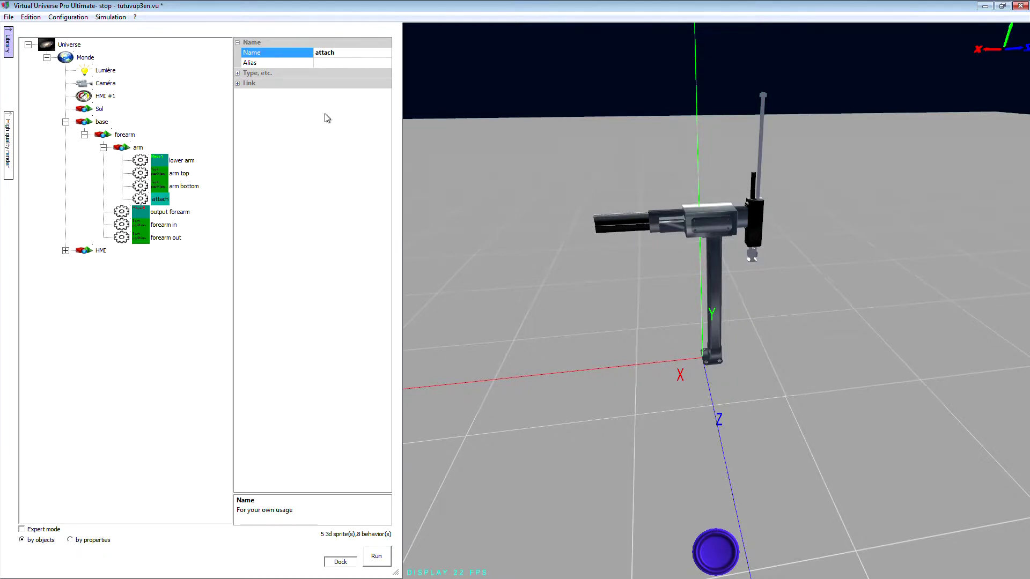
click(238, 73)
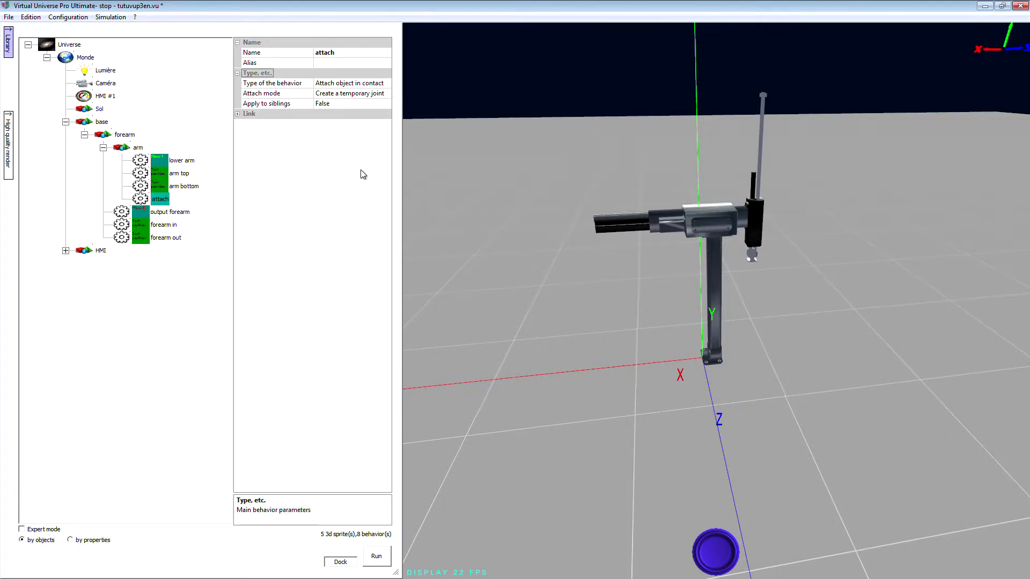
drag(689, 352, 648, 349)
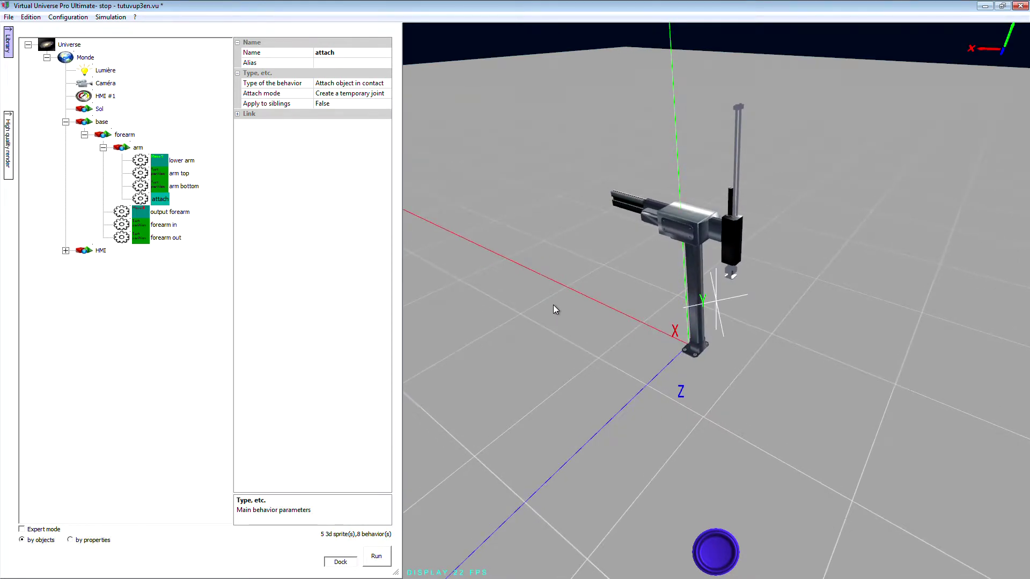
drag(552, 304, 555, 335)
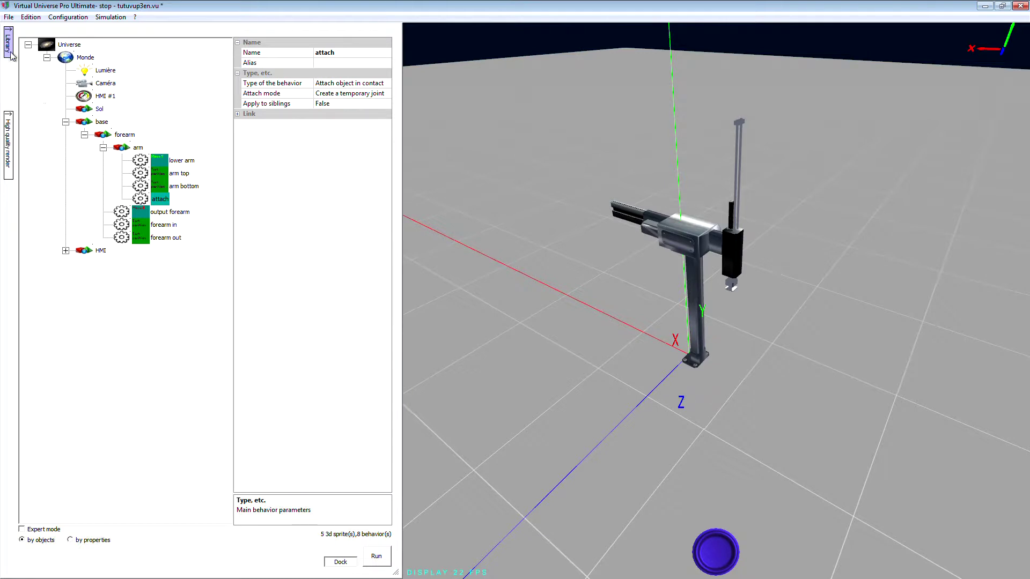
Step: Insert a Box 300-300-300 from the object library into the world at the robot base
click(66, 57)
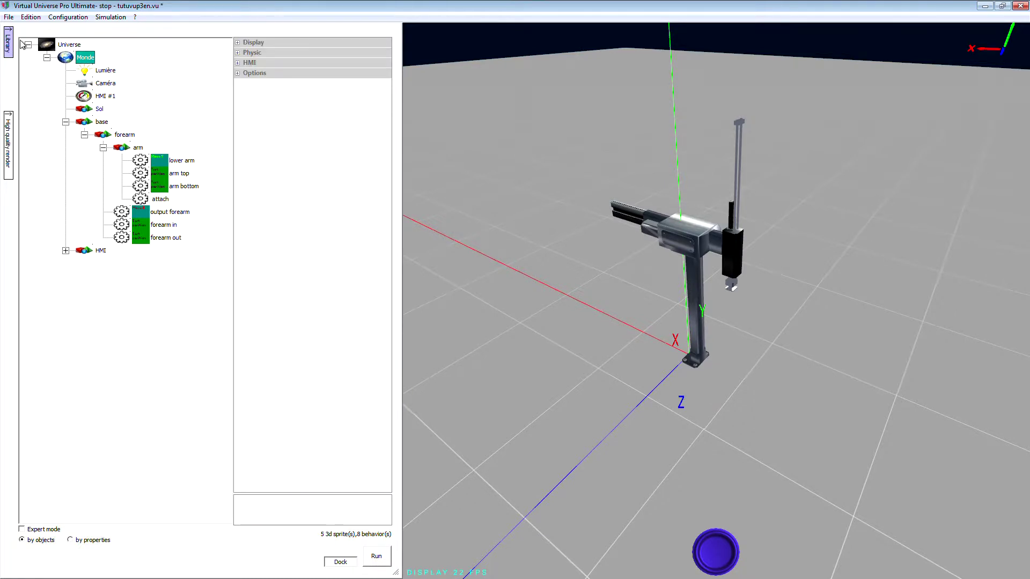
click(8, 43)
click(38, 64)
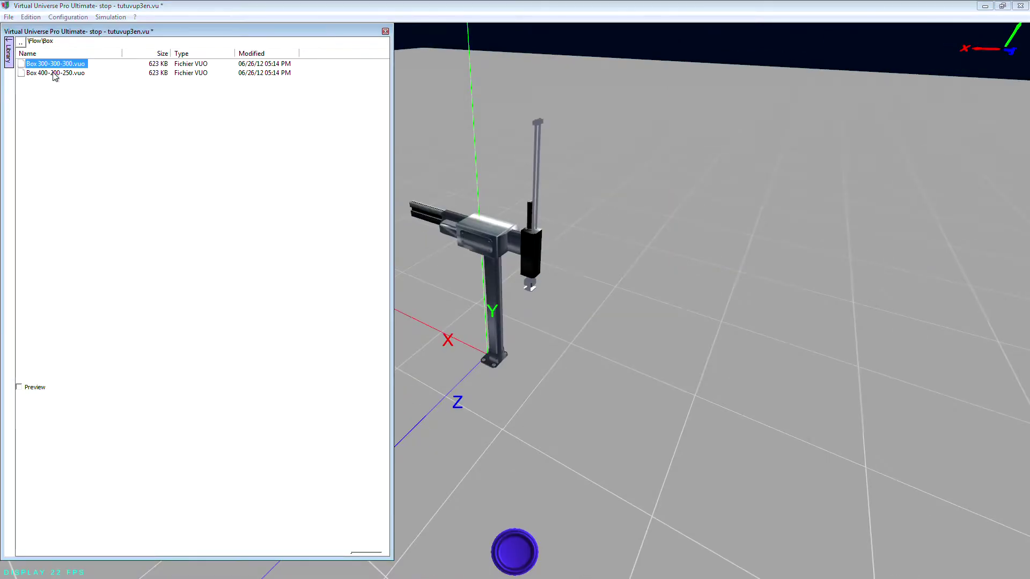
drag(42, 67, 542, 382)
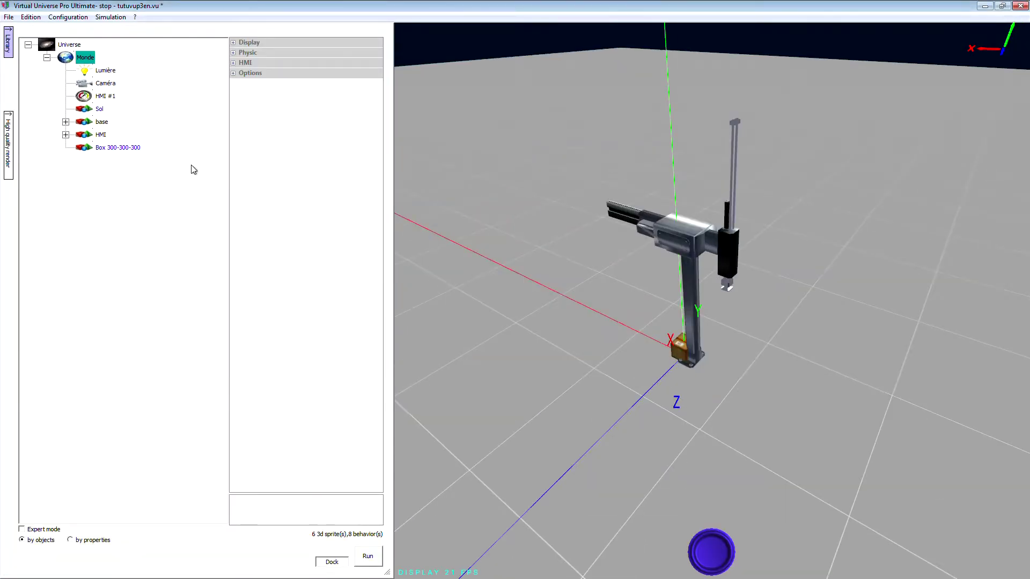
Step: Stretch the box upward and slide it along X to about -755.78, beneath the gripper
click(118, 148)
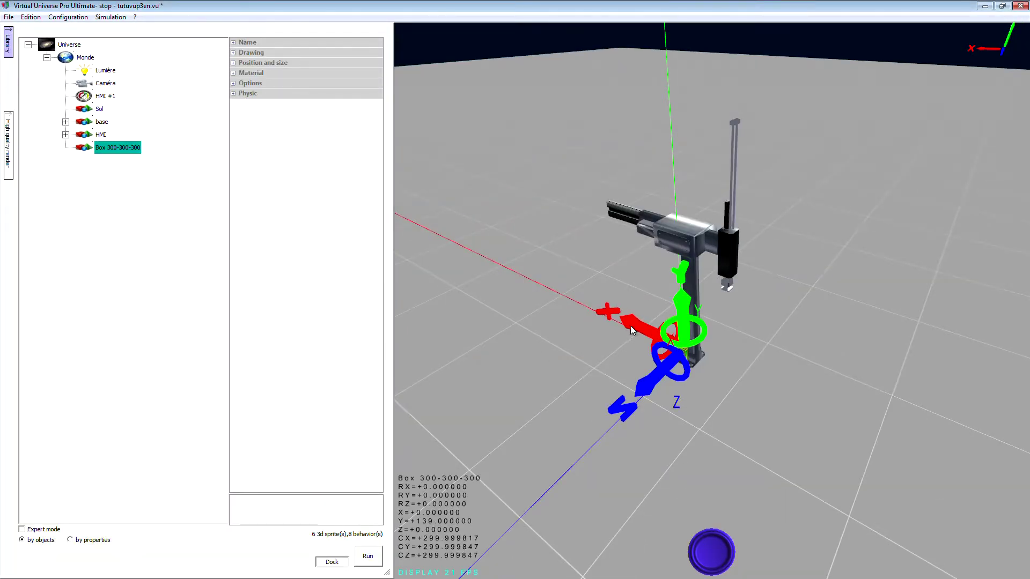
drag(625, 336, 648, 344)
click(721, 369)
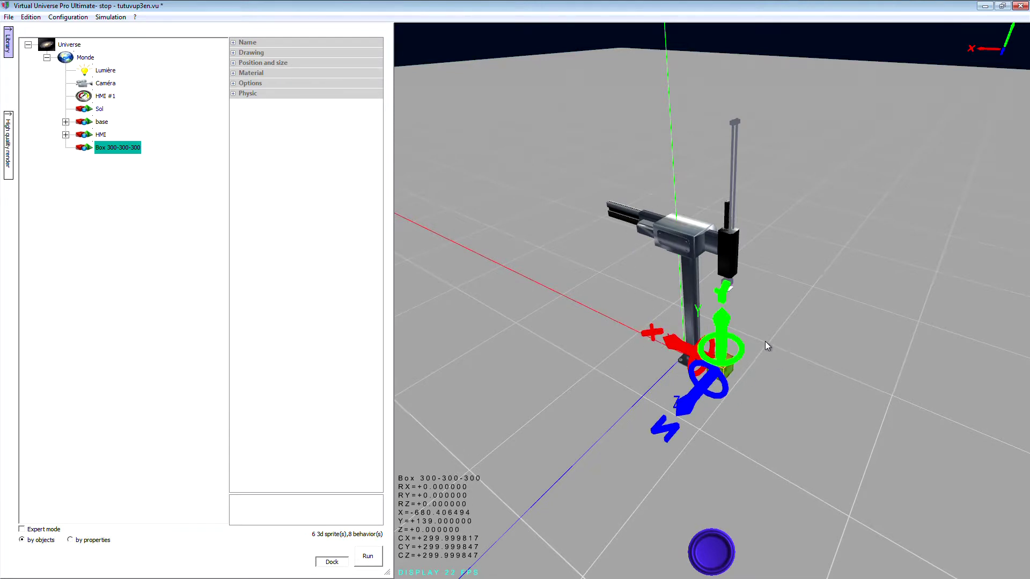
mouse_move(722, 324)
mouse_down()
mouse_move(721, 298)
mouse_move(726, 310)
mouse_up()
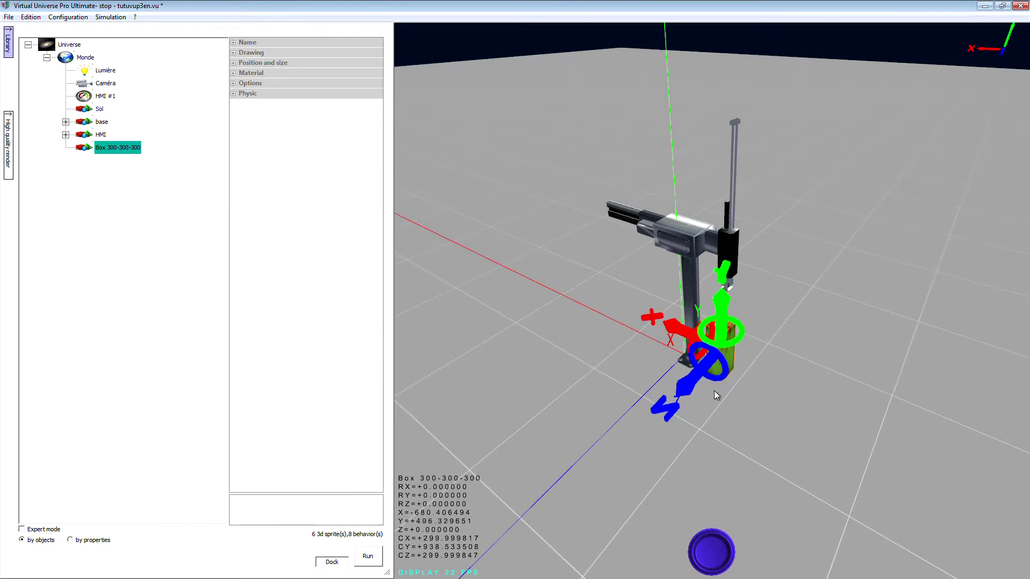
drag(673, 335, 665, 339)
right_drag(668, 343, 771, 417)
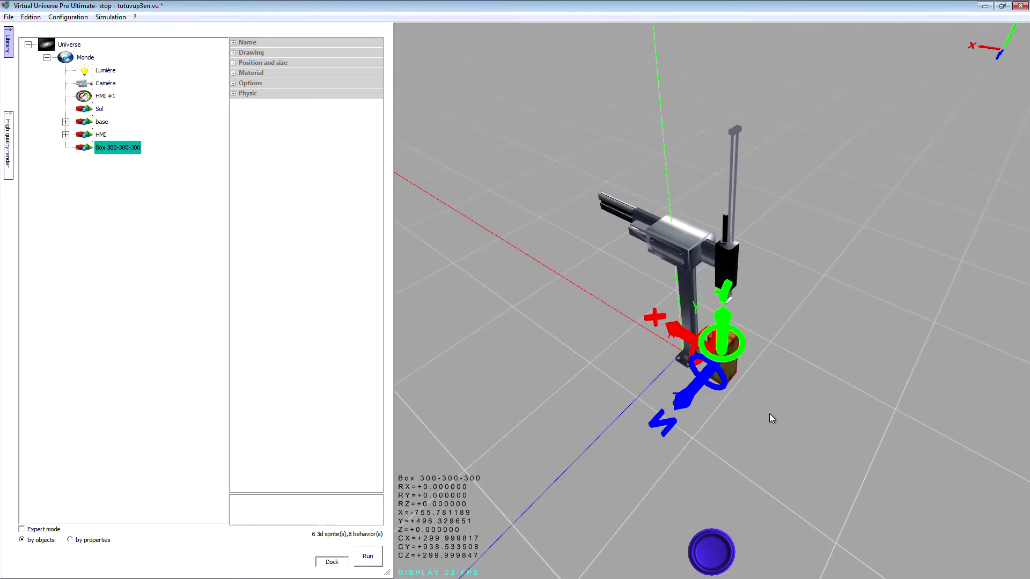
Step: In the attach behavior's Link settings, enter box as the Name(s) of other sprite
click(66, 122)
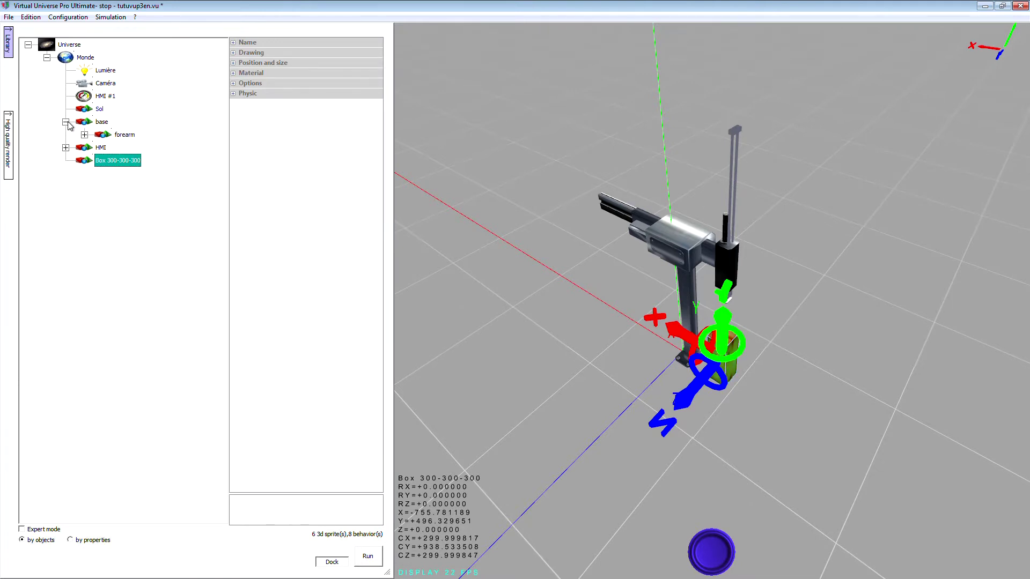
click(84, 135)
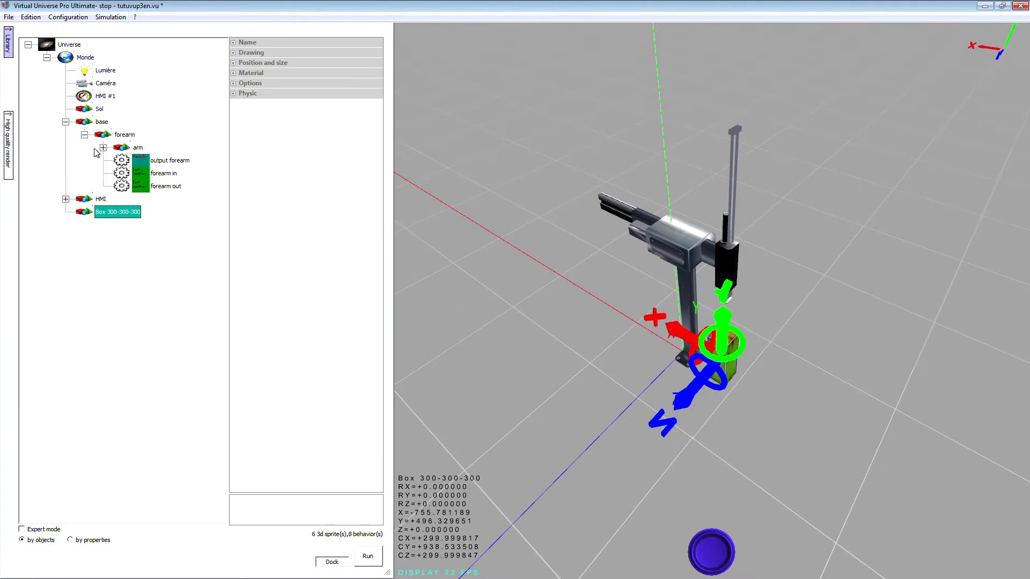
click(102, 147)
click(160, 199)
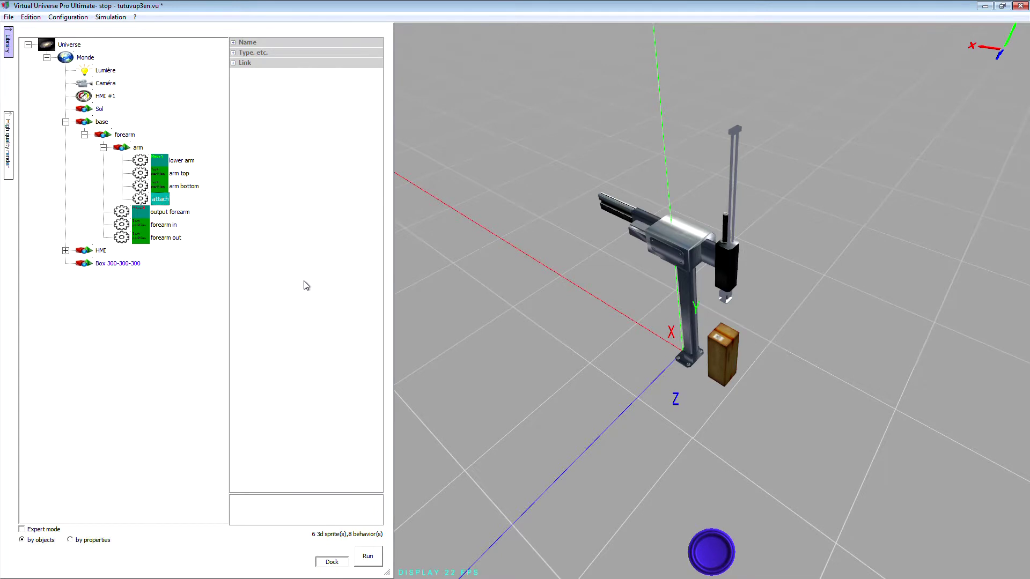
click(233, 63)
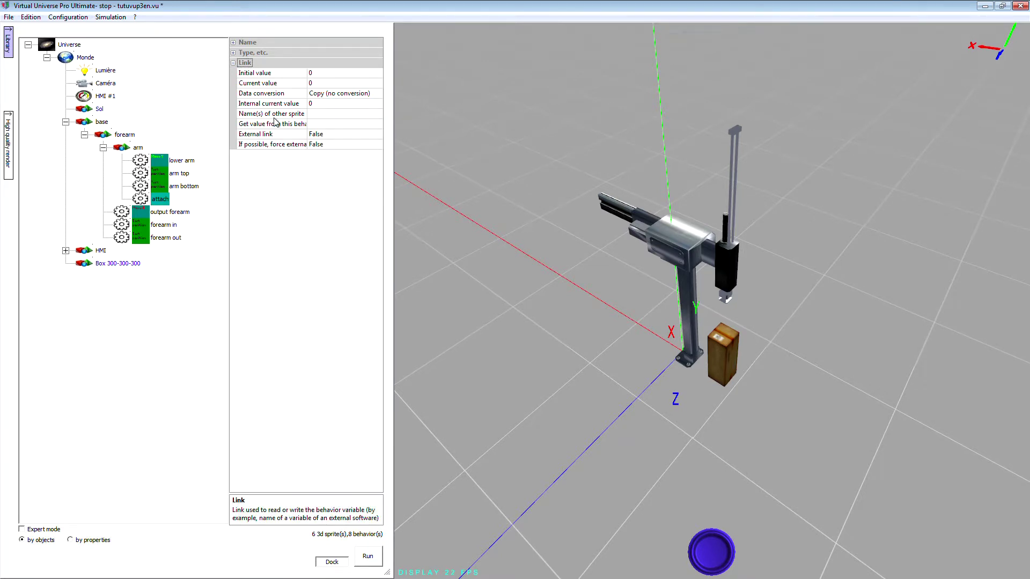
click(313, 115)
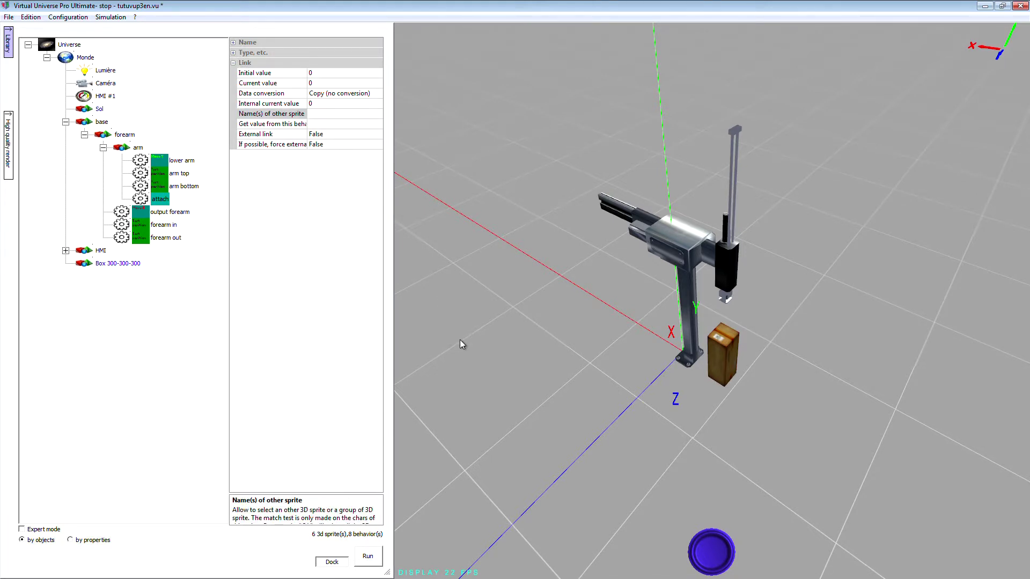
click(324, 114)
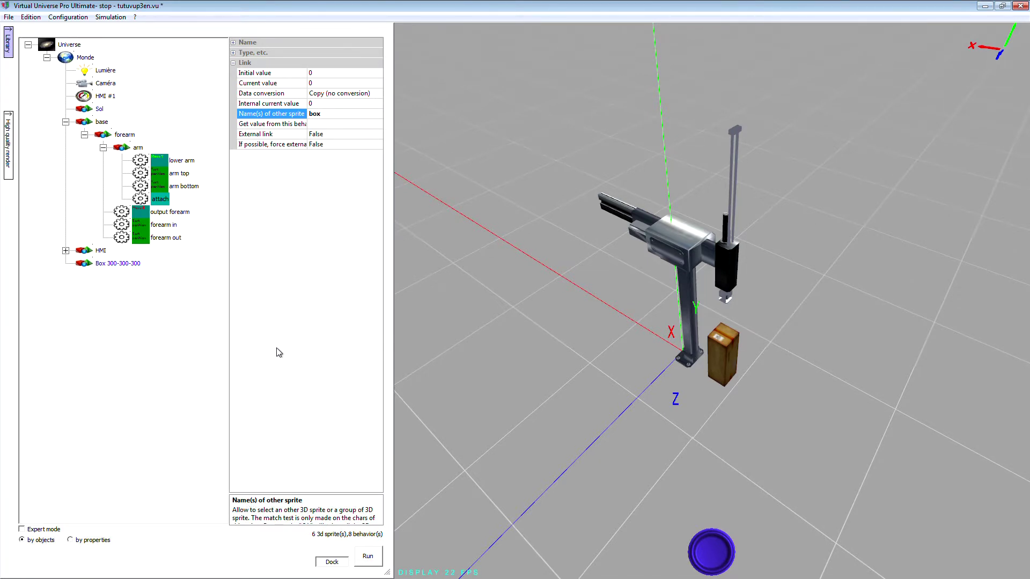
click(450, 554)
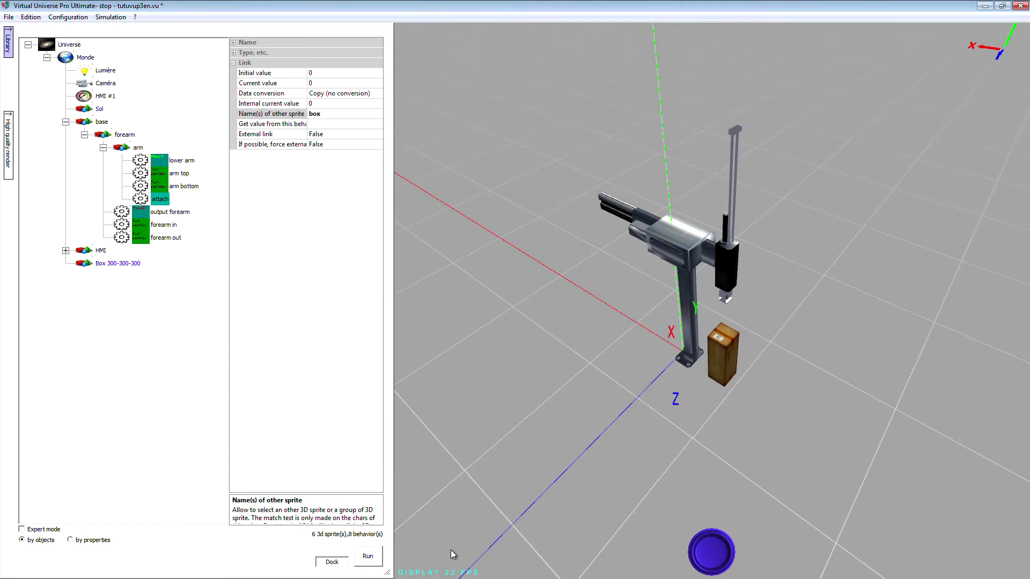
Step: Run the simulation, set attach to 1, and trigger lower arm toward the box
click(367, 557)
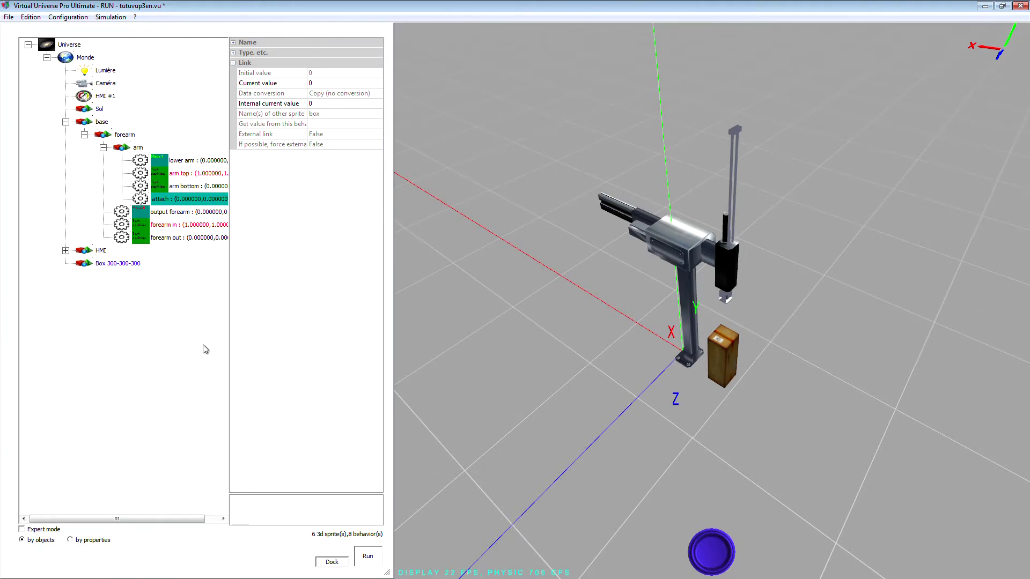
double_click(168, 202)
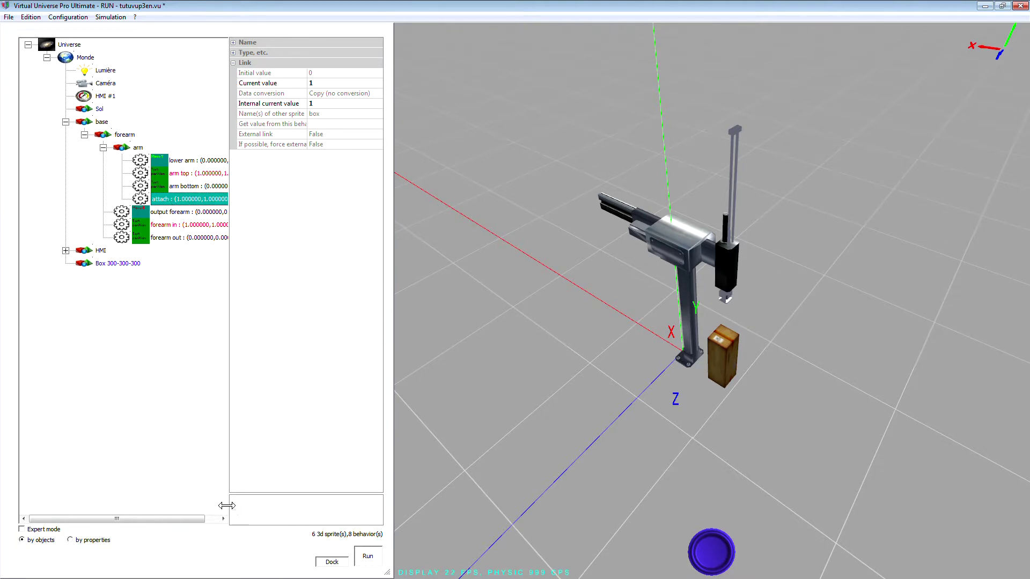
drag(227, 506, 274, 508)
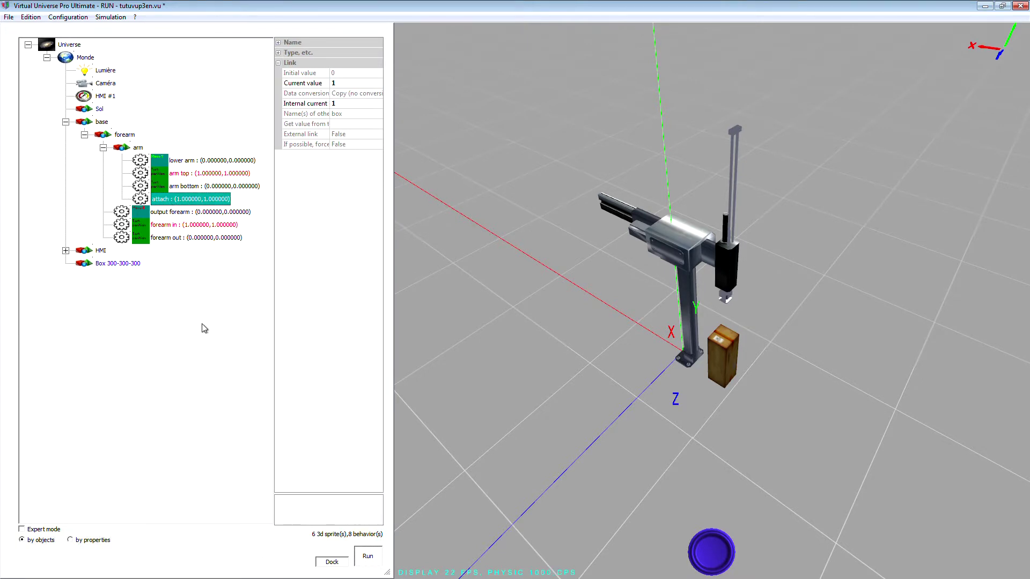
double_click(175, 162)
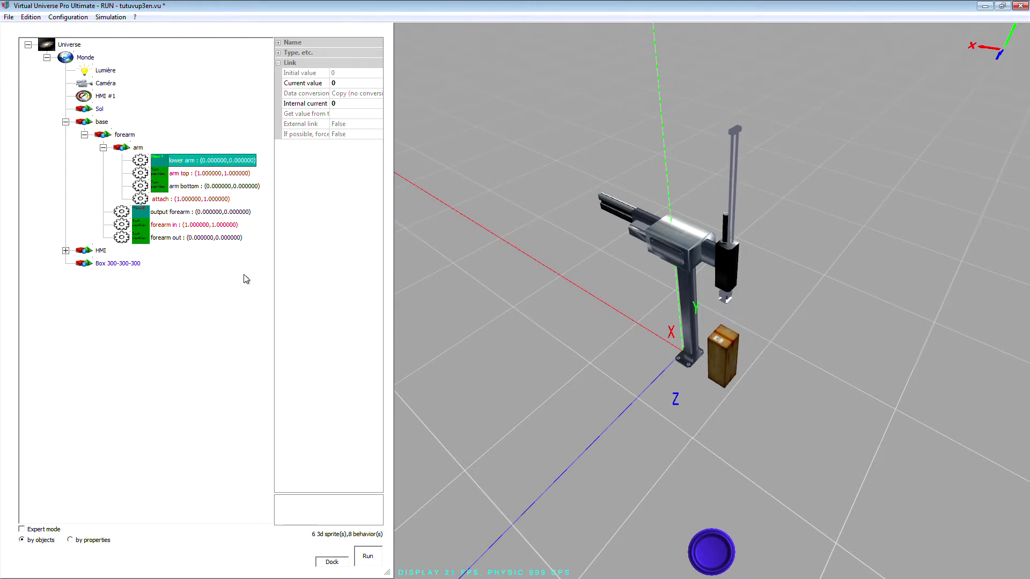
Step: Stop the simulation, set attach's Attach mode to Force object position, then run again
click(368, 557)
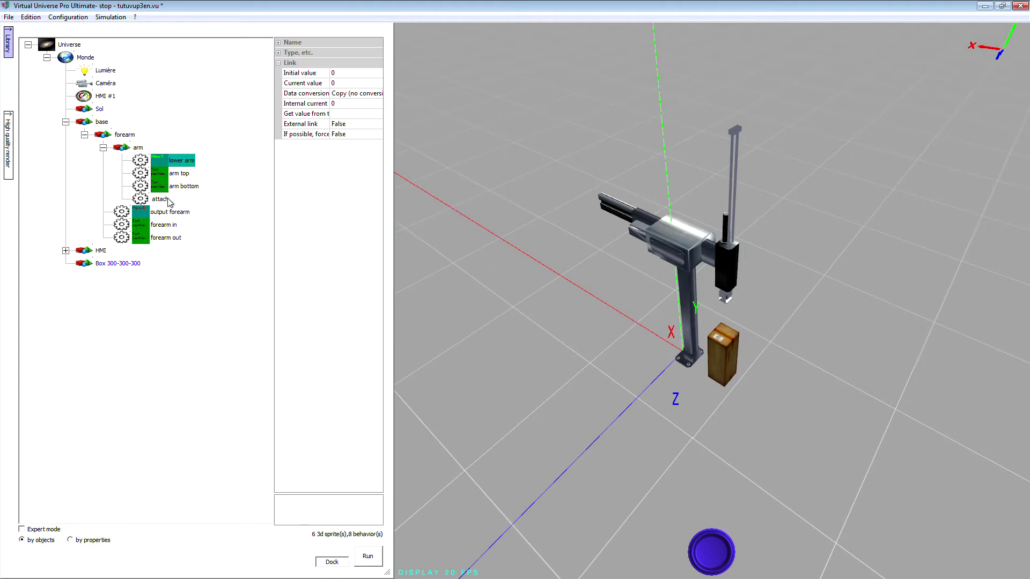
click(169, 202)
click(277, 52)
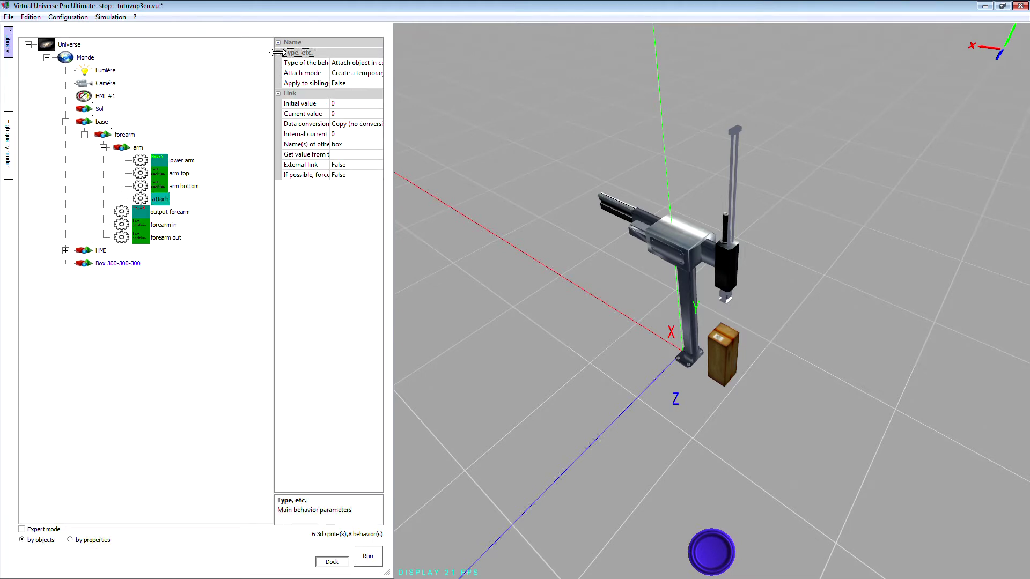
drag(388, 573, 471, 573)
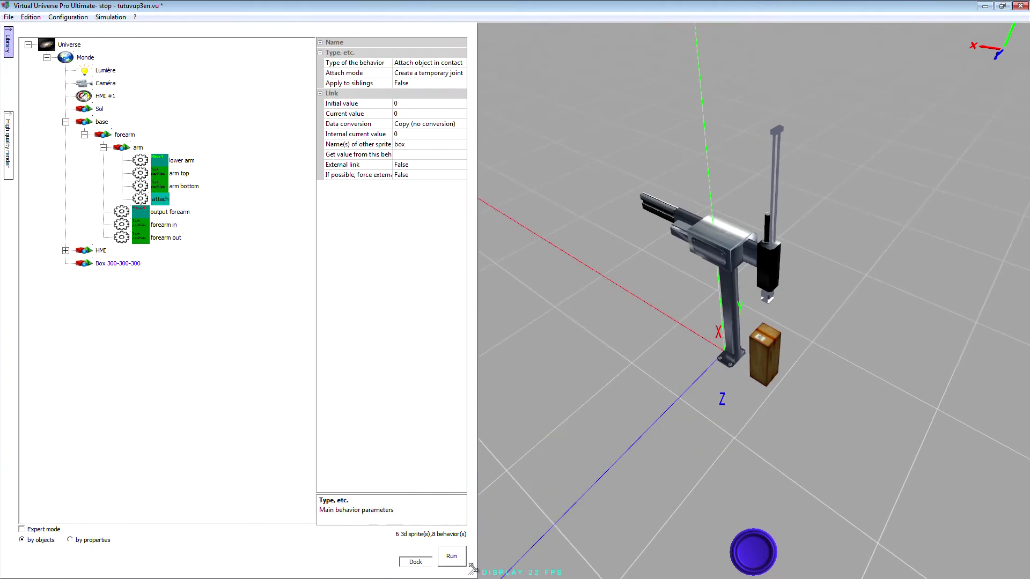
click(413, 75)
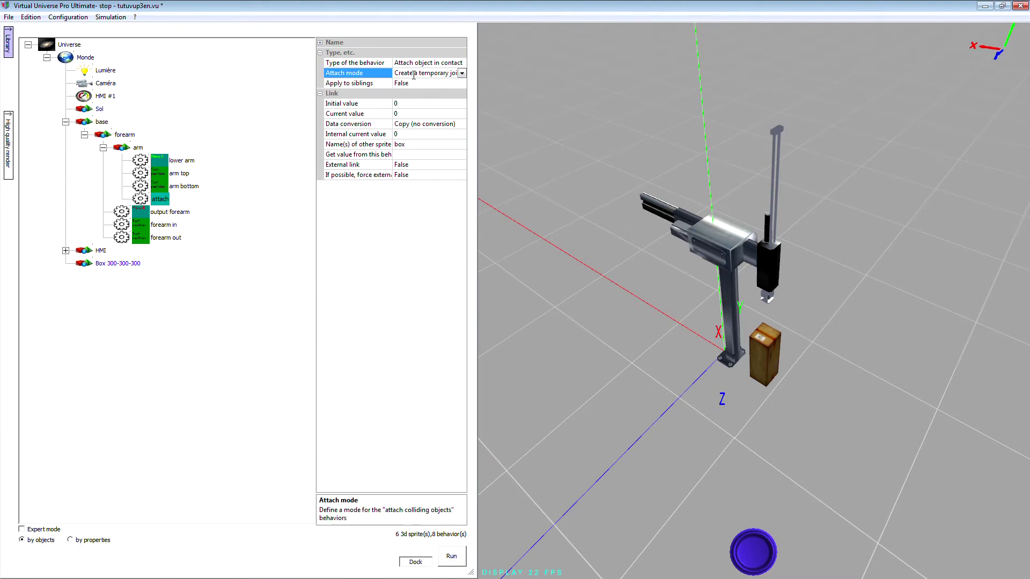
click(462, 74)
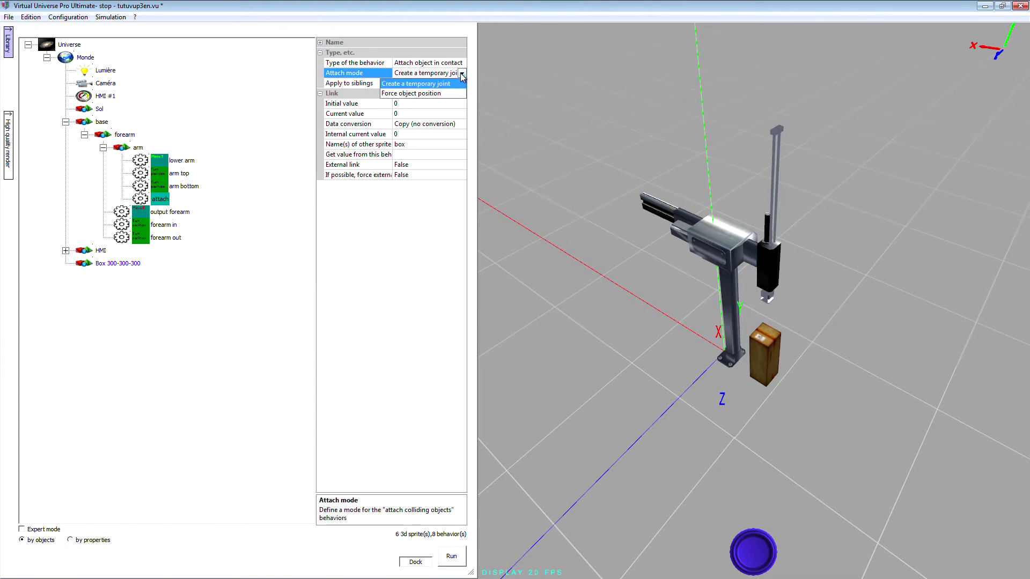
click(406, 94)
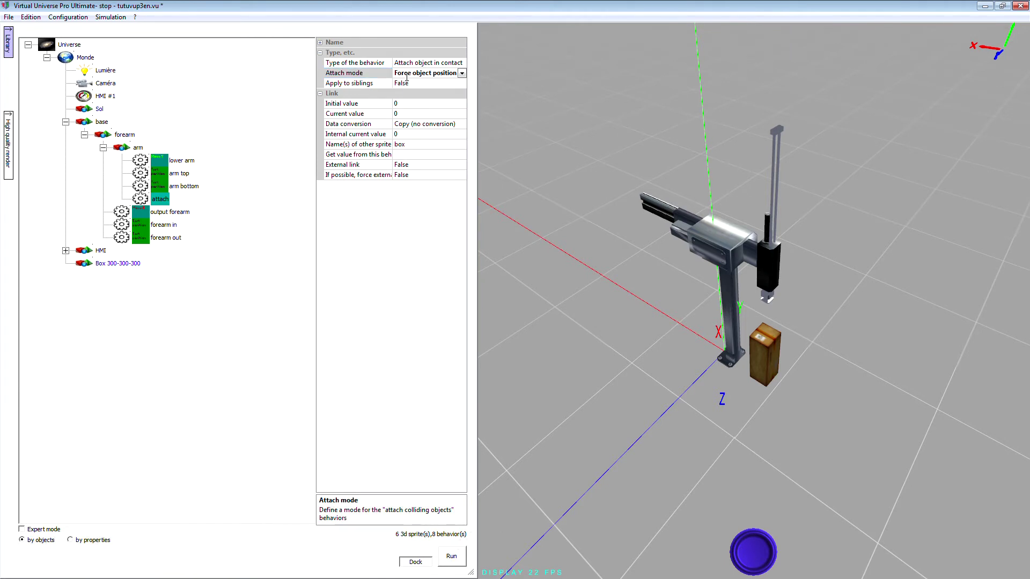
click(451, 556)
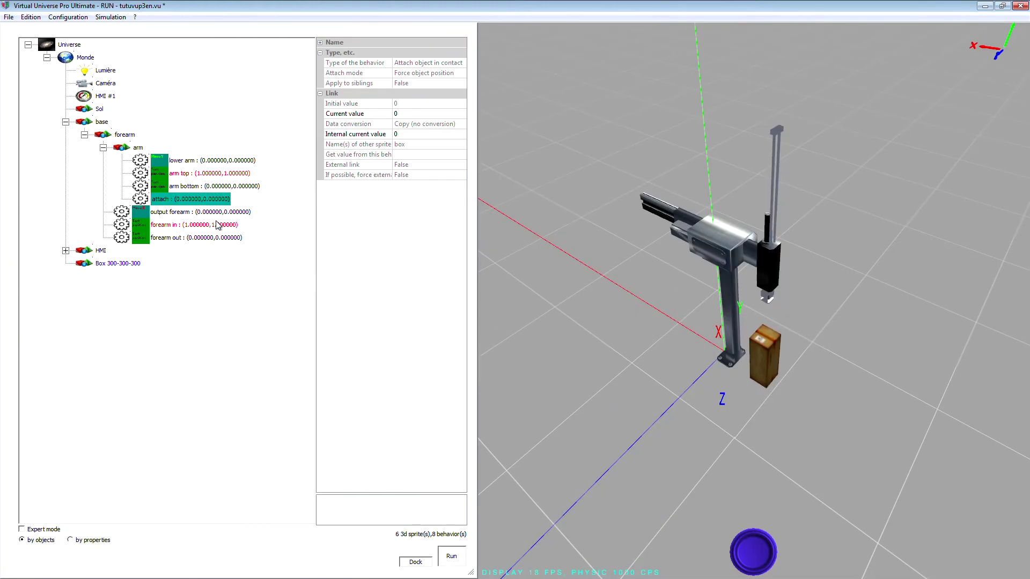
Step: Switch attach on, lower and raise the arm, extend the forearm, then switch attach off to drop the box
double_click(173, 202)
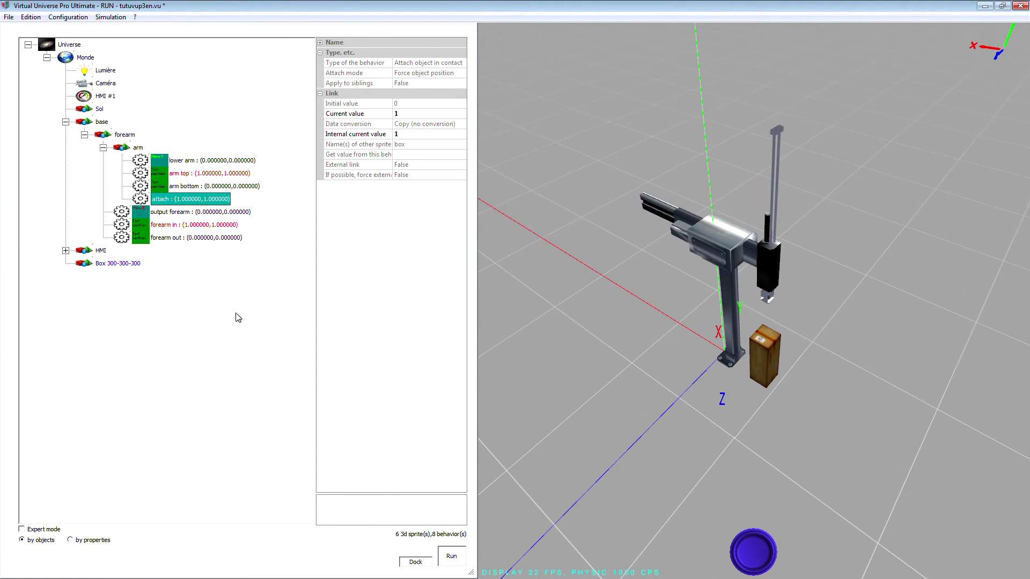
double_click(181, 162)
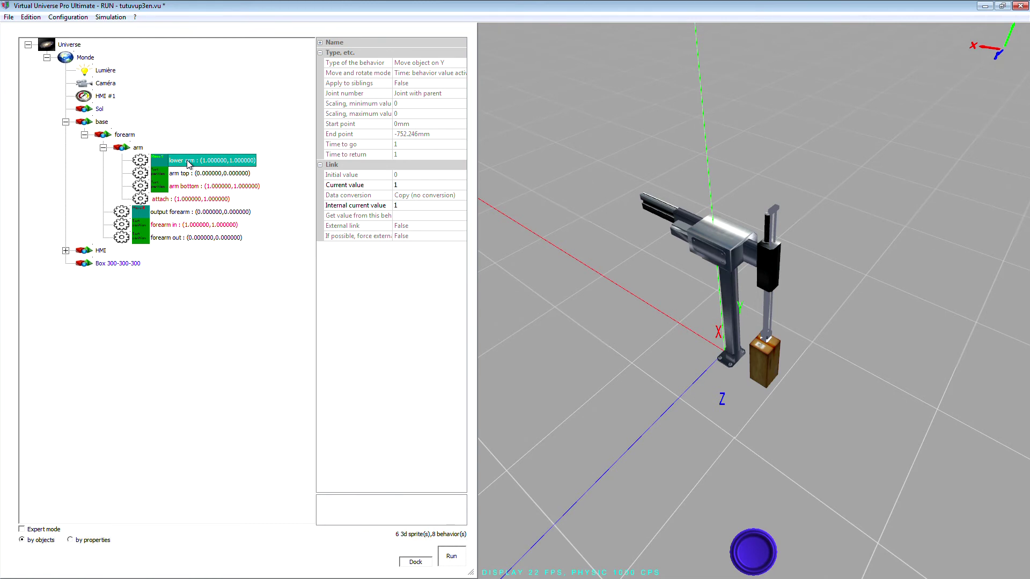
double_click(188, 162)
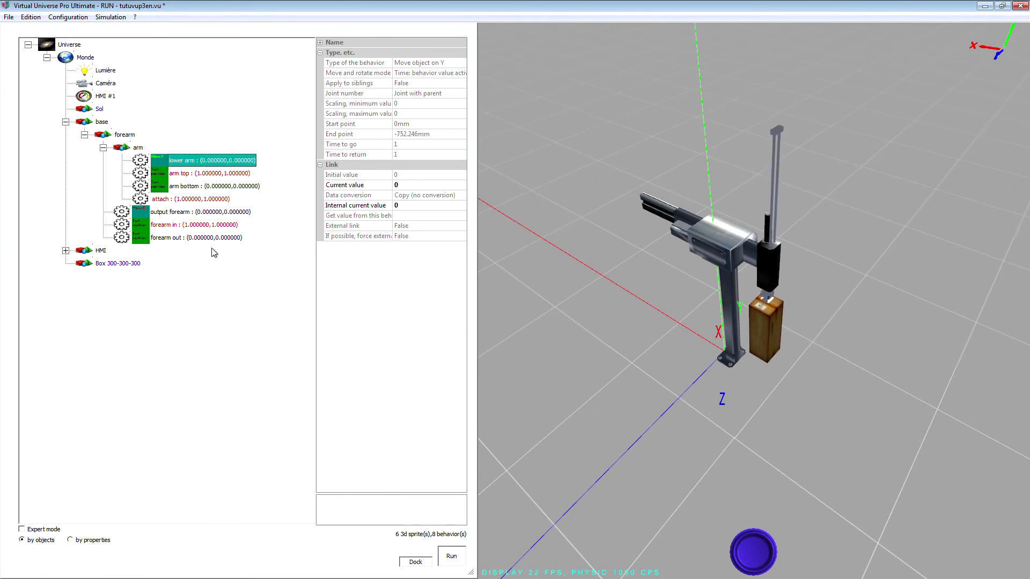
double_click(173, 213)
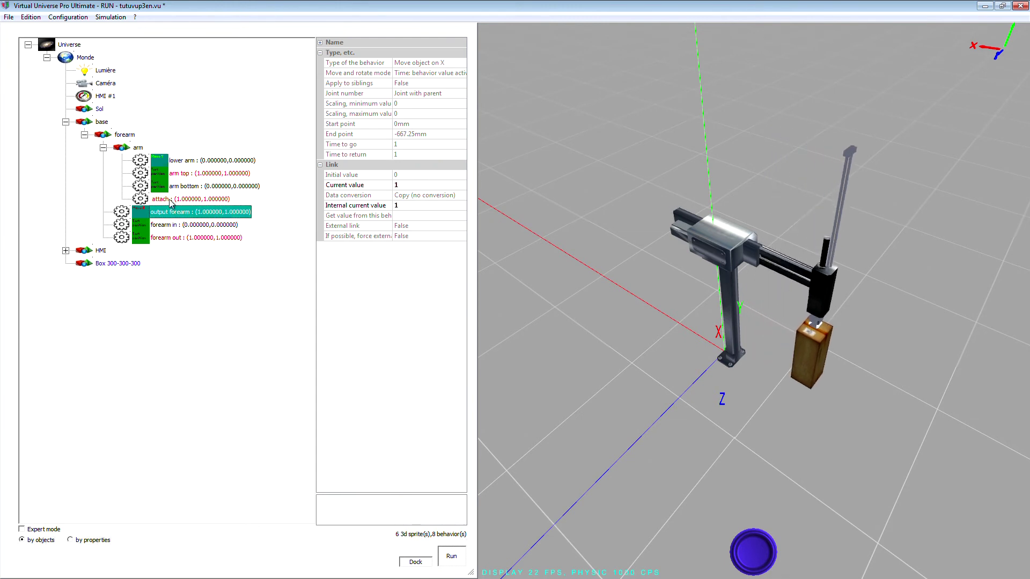
double_click(176, 199)
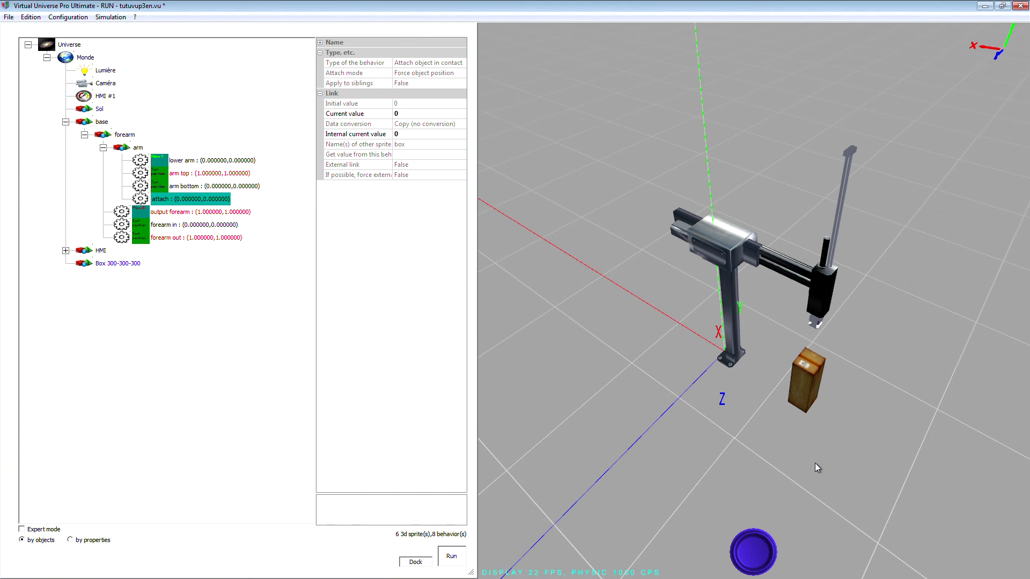
mouse_move(834, 467)
mouse_down()
mouse_move(738, 466)
mouse_move(859, 453)
mouse_move(836, 464)
mouse_up()
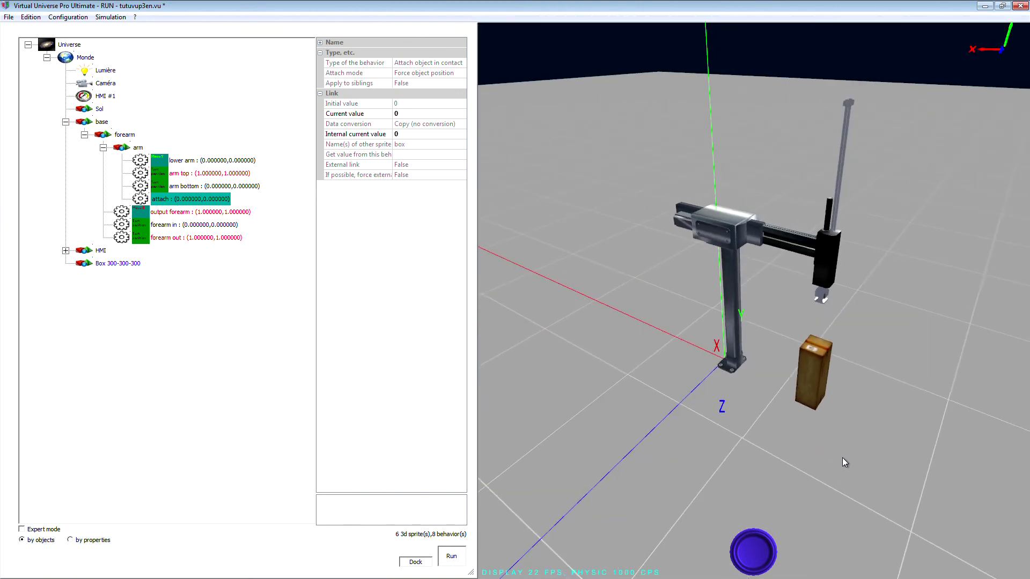